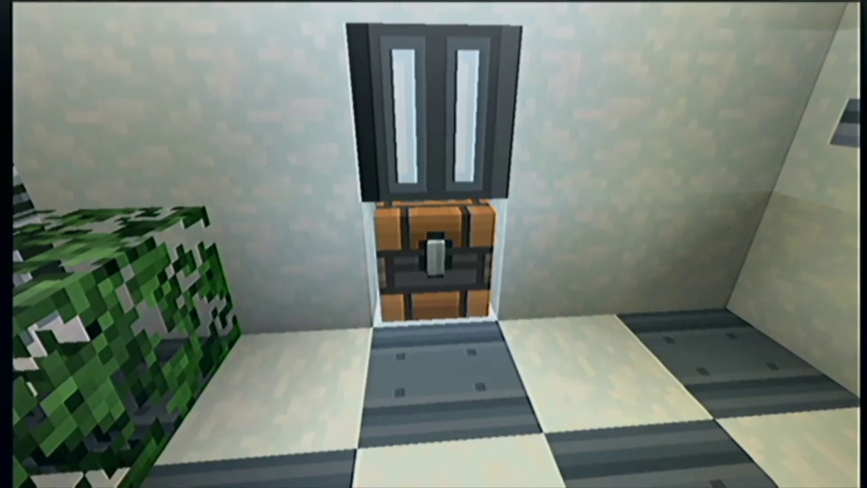
Open the alcove chest to confirm it is empty, then close it
{"action": "right_click", "coordinate": [433, 261]}
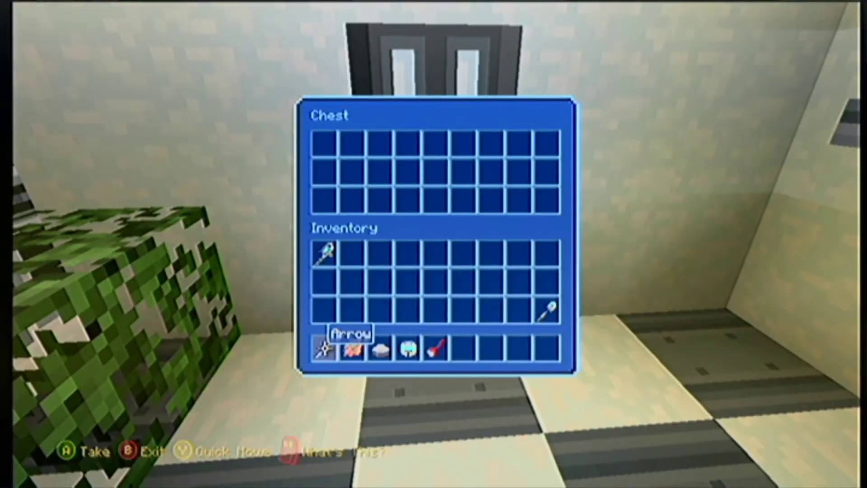
{"action": "key", "text": "Escape"}
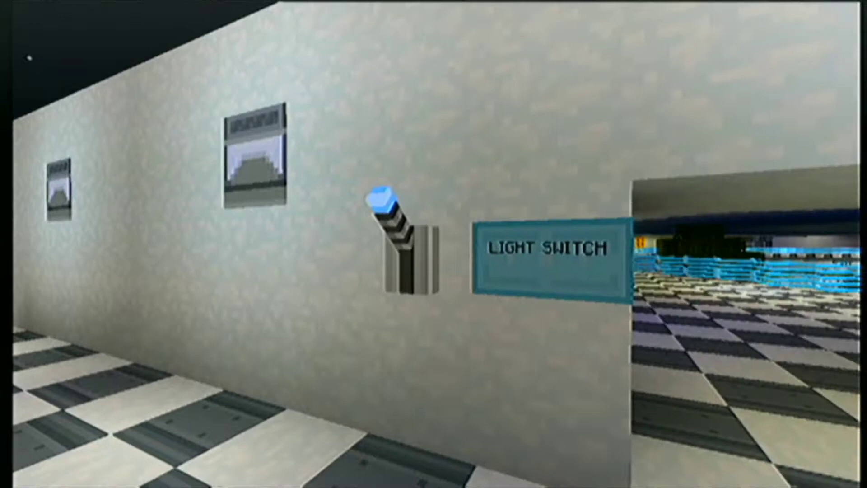
Flip the Light Switch lever off and then back on again
{"action": "right_click", "coordinate": [434, 244]}
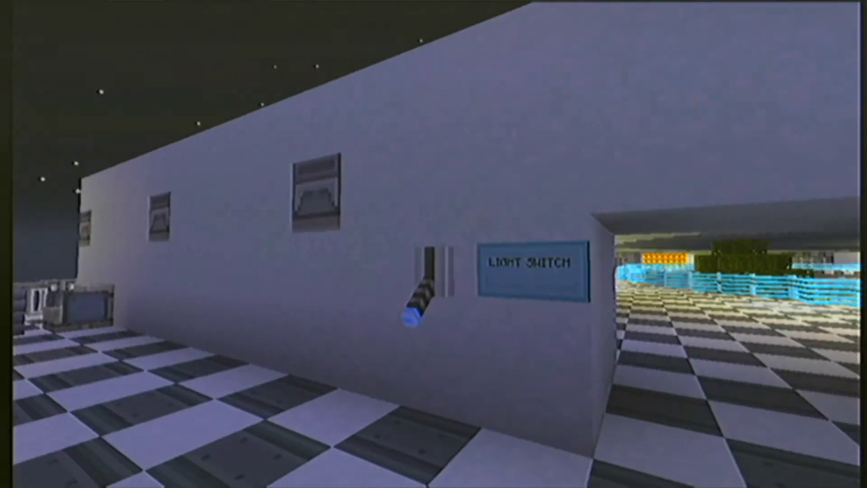
{"action": "right_click", "coordinate": [434, 244]}
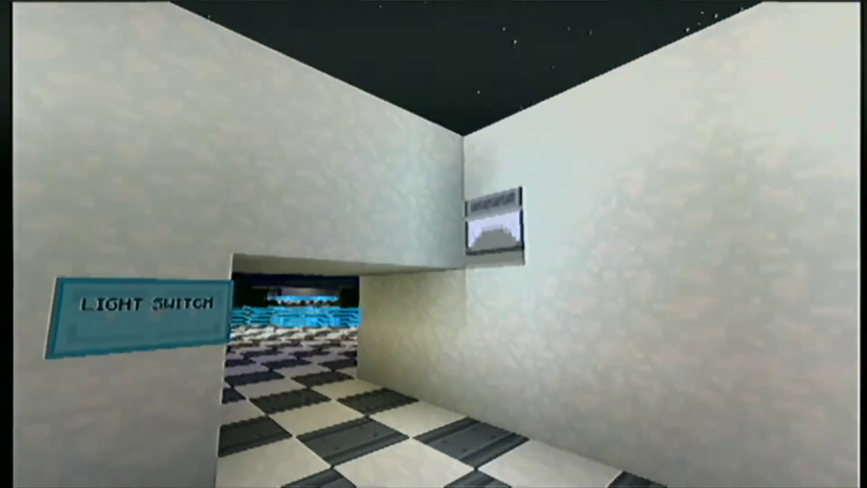